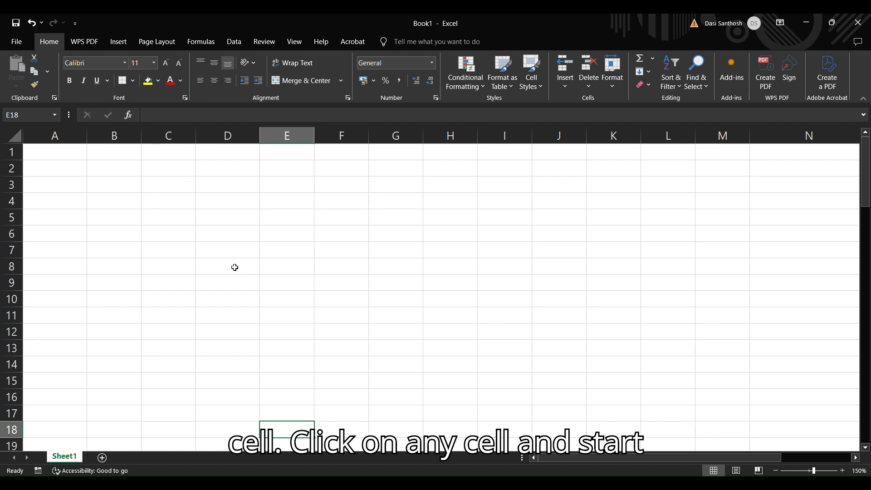
- Enter a person's first name in cell F6, then move the selection to cell G7
{"action": "left_click", "coordinate": [445, 238]}
{"action": "left_click", "coordinate": [291, 247]}
{"action": "left_click", "coordinate": [347, 236]}
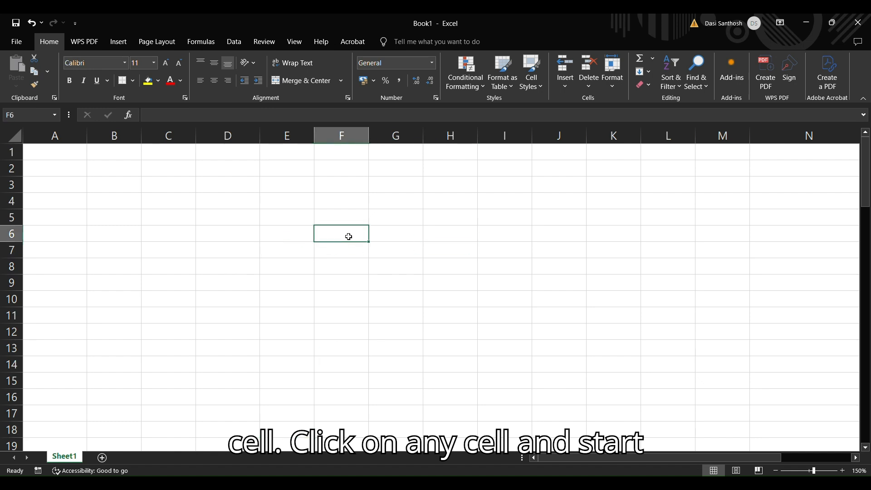
{"action": "type", "text": "san"}
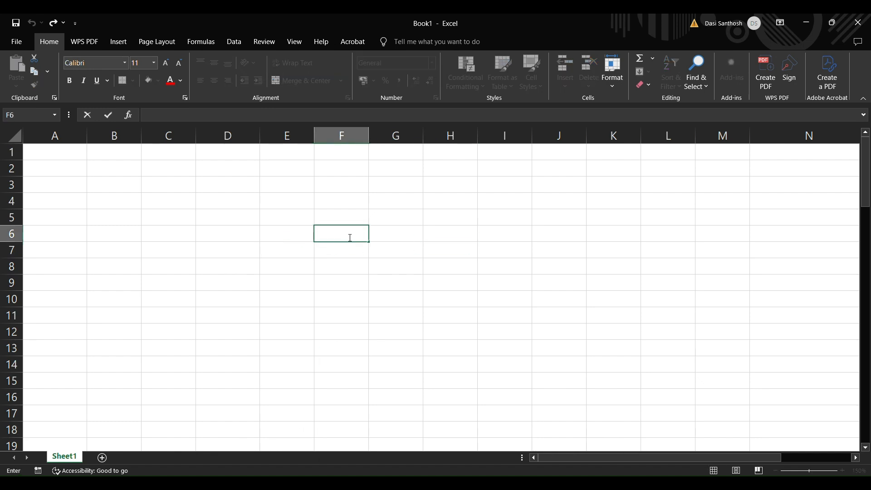
{"action": "type", "text": "thosh"}
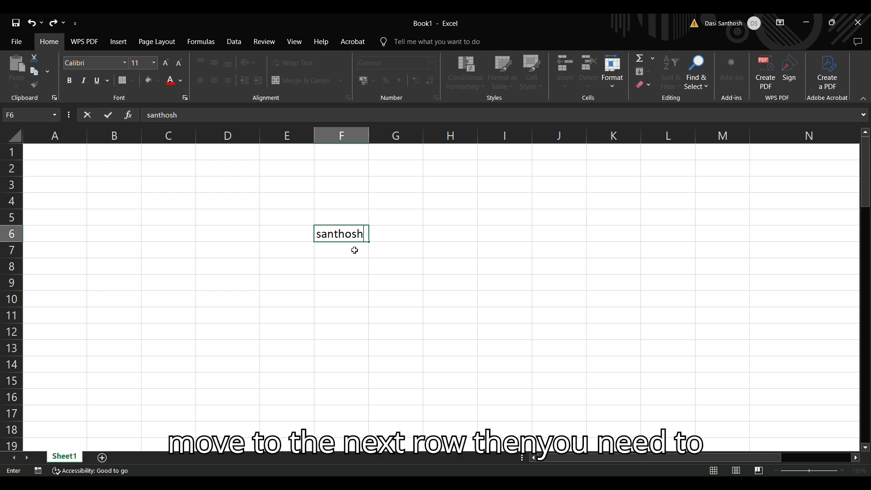
{"action": "key", "text": "Return"}
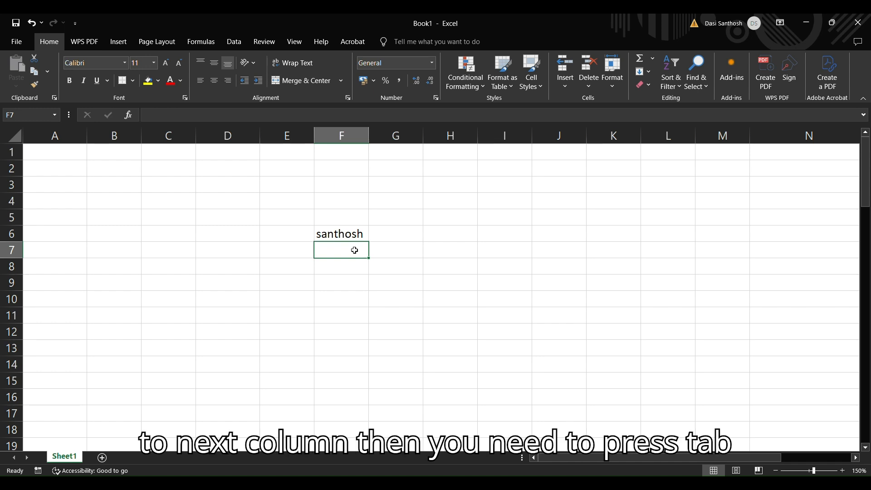
{"action": "key", "text": "Tab"}
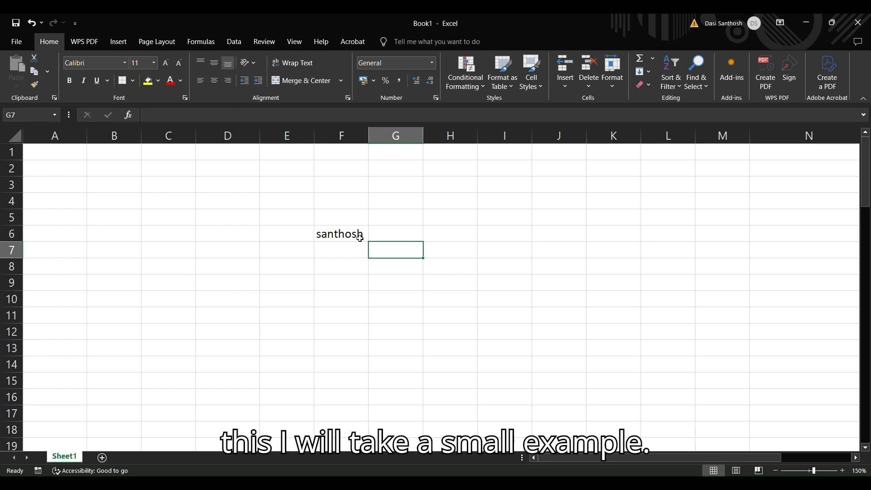
- Clear the name from cell F6
{"action": "left_click", "coordinate": [360, 237]}
{"action": "key", "text": "Delete"}
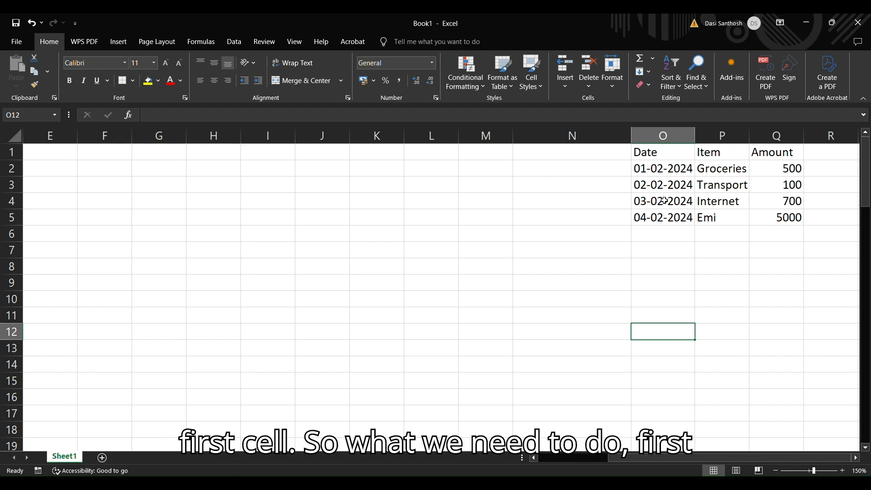
- Copy the Date, Item and Amount table in O1:Q5 and paste it starting at cell A1
{"action": "left_click", "coordinate": [660, 153]}
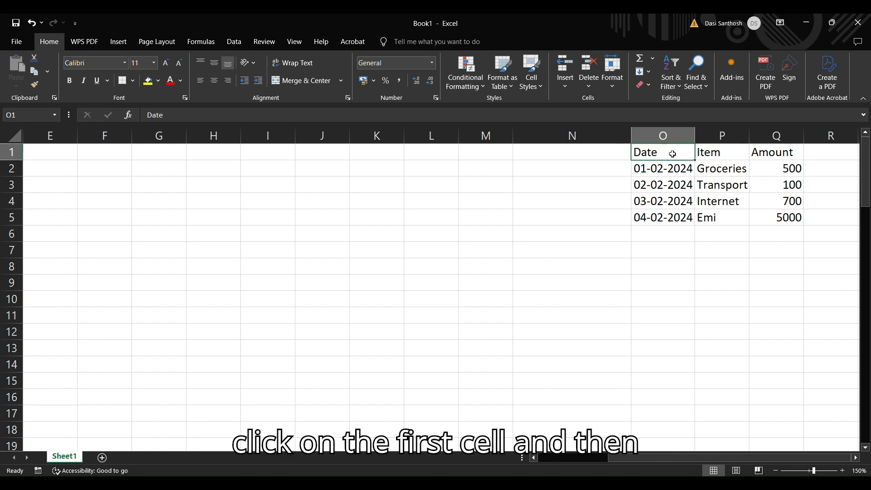
{"action": "left_click_drag", "start_coordinate": [677, 155], "coordinate": [758, 216]}
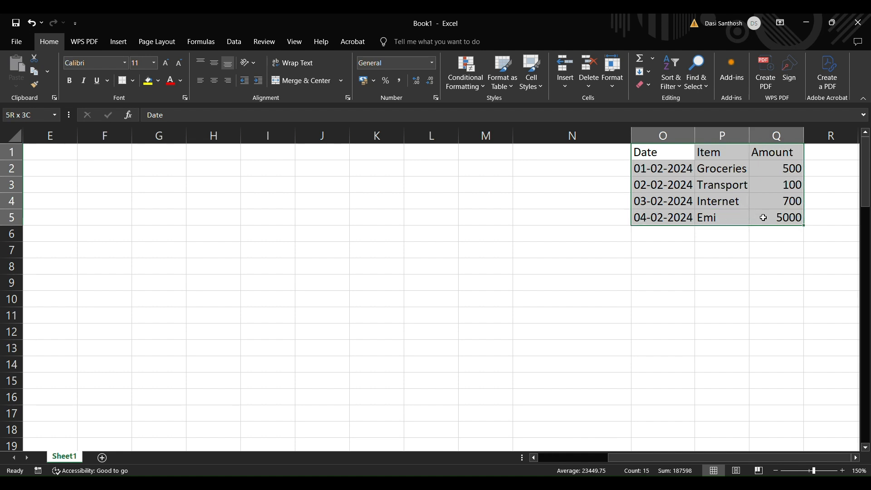
{"action": "left_click", "coordinate": [764, 217]}
{"action": "left_click_drag", "start_coordinate": [666, 157], "coordinate": [767, 216]}
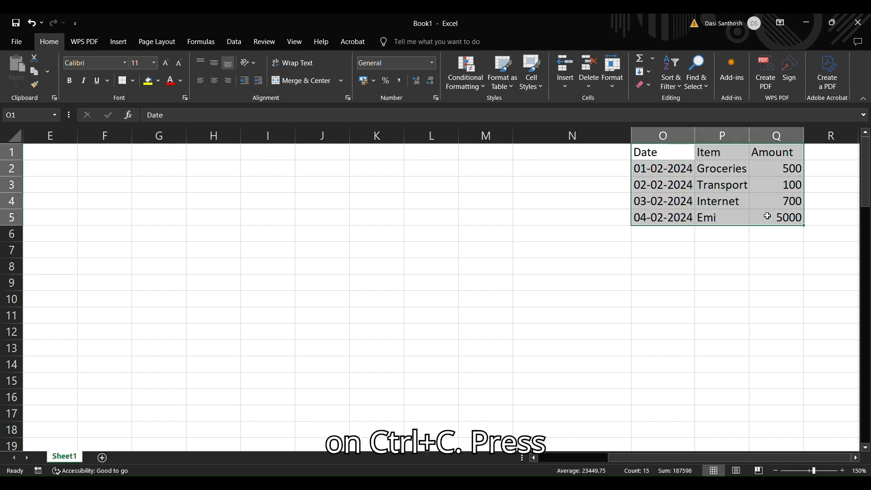
{"action": "key", "text": "ctrl+c"}
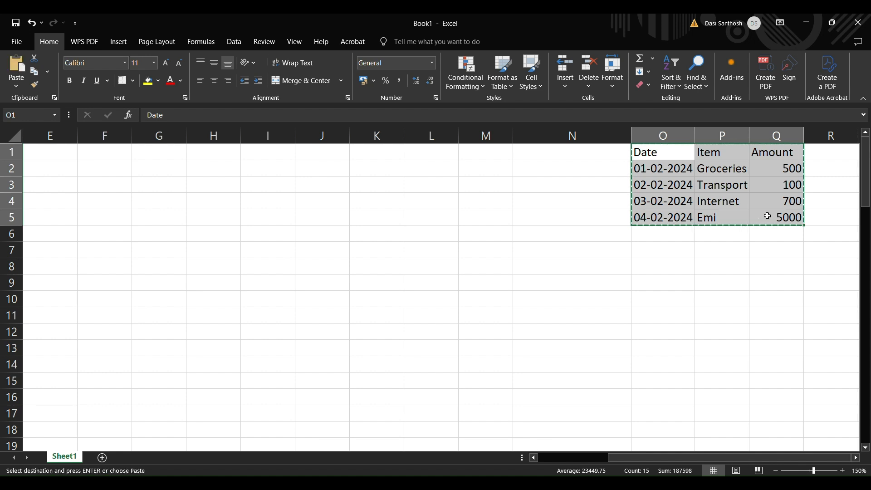
{"action": "scroll", "coordinate": [561, 459], "scroll_direction": "left", "scroll_amount": 4}
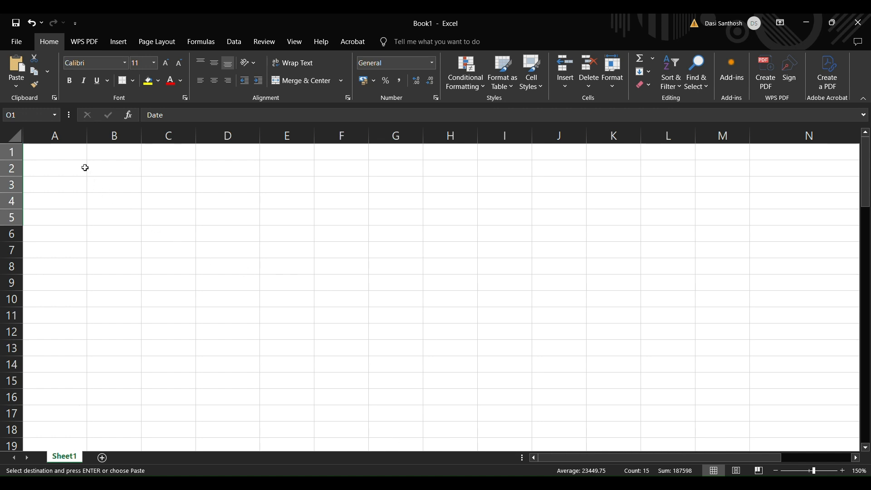
{"action": "left_click", "coordinate": [74, 157]}
{"action": "key", "text": "ctrl+v"}
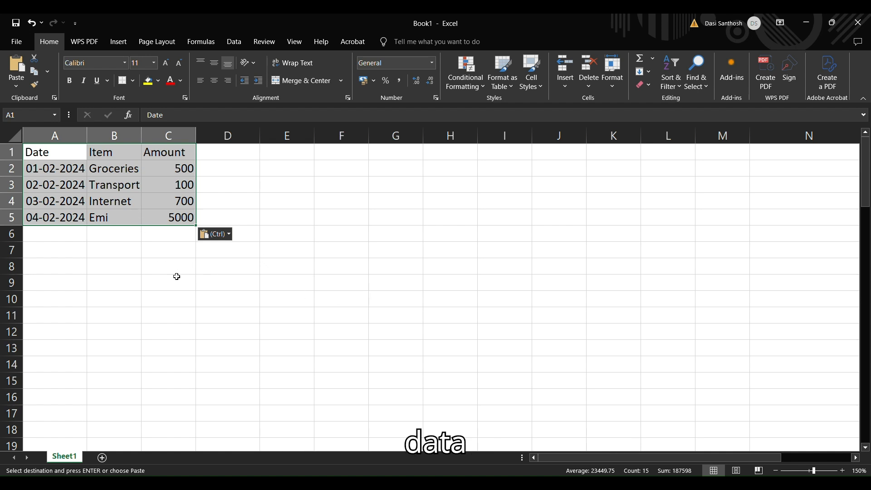
{"action": "left_click", "coordinate": [90, 286]}
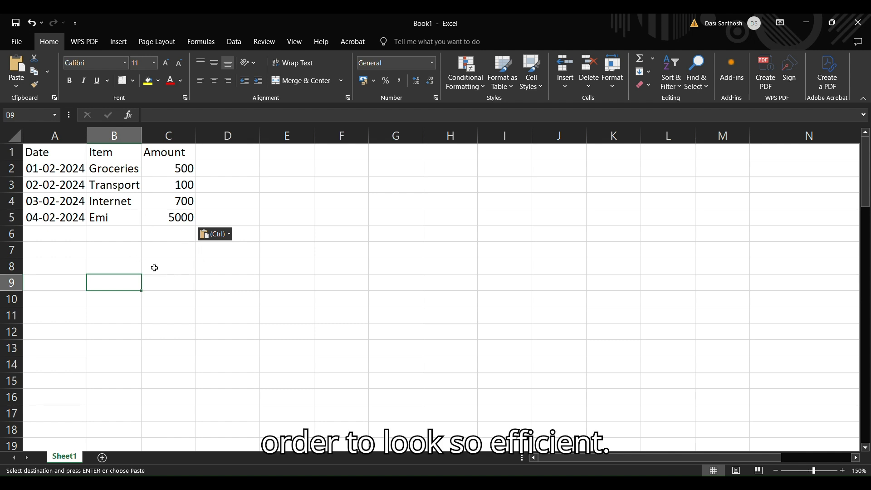
- Apply All Borders to the table in A1:C5
{"action": "left_click", "coordinate": [63, 154]}
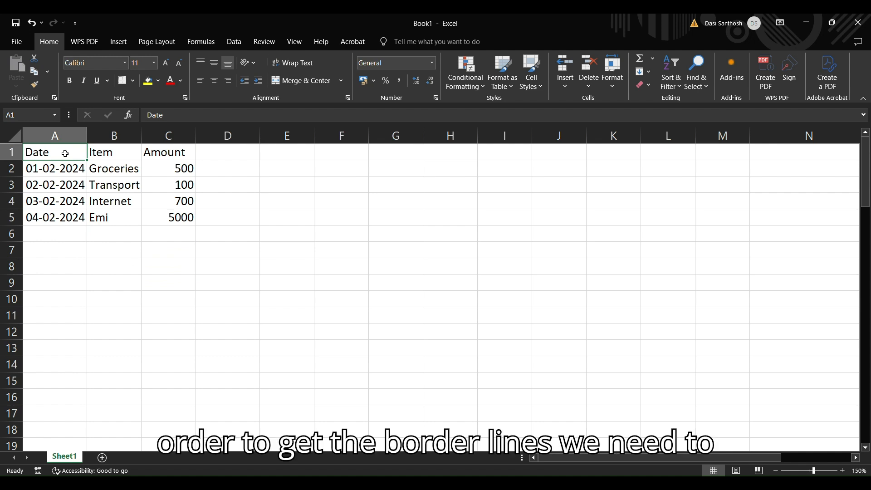
{"action": "left_click_drag", "start_coordinate": [65, 153], "coordinate": [169, 214]}
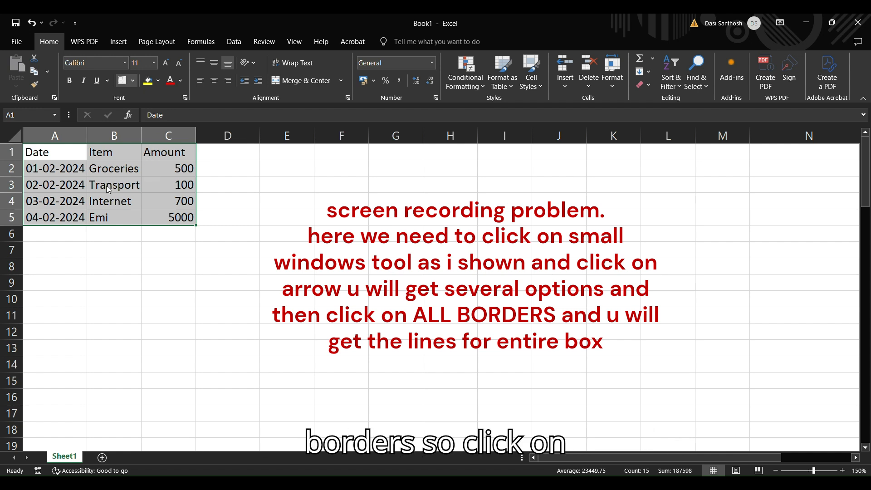
{"action": "left_click", "coordinate": [148, 177]}
{"action": "left_click", "coordinate": [141, 285]}
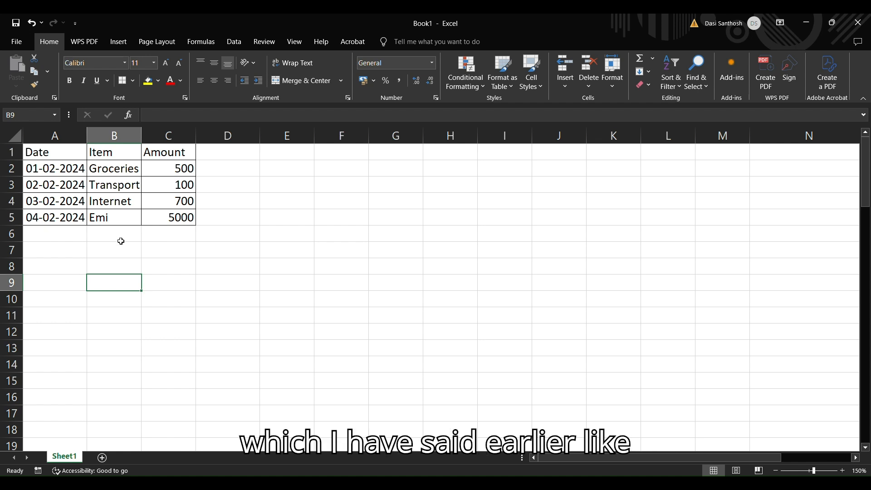
- Starting from A1, jump to the table's last column and back, then to its last row and back
{"action": "left_click", "coordinate": [54, 156]}
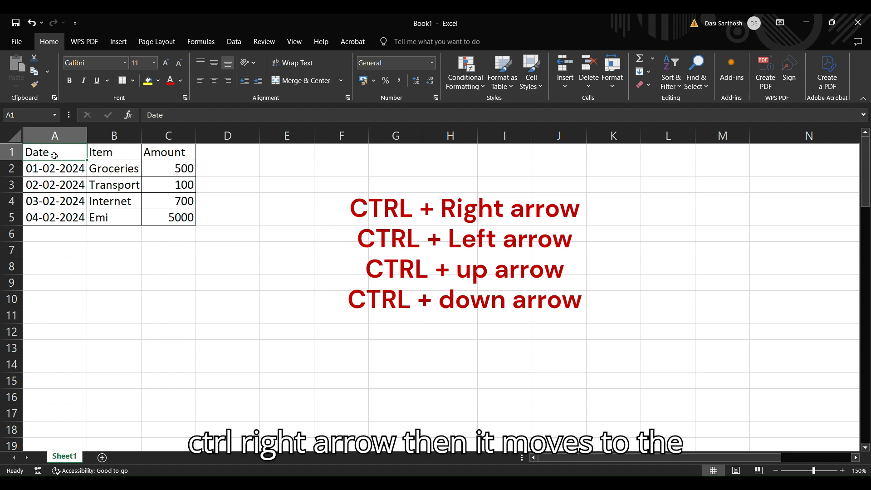
{"action": "key", "text": "ctrl+Right"}
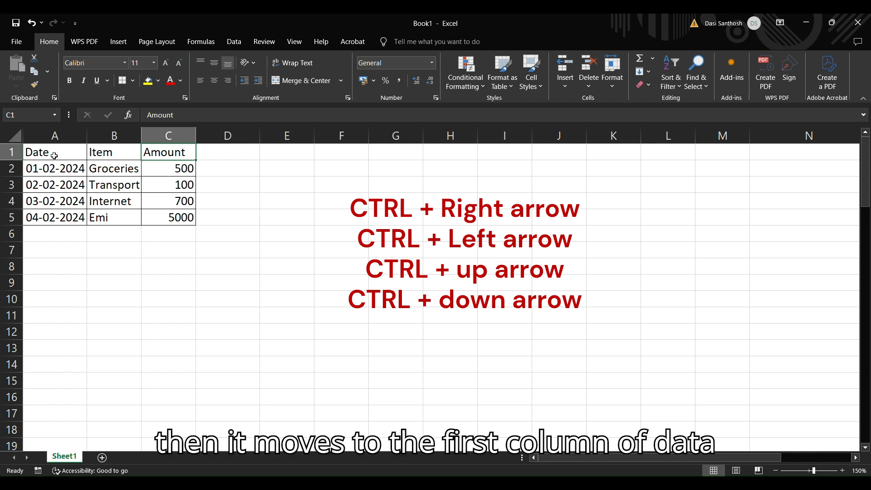
{"action": "key", "text": "ctrl+Left"}
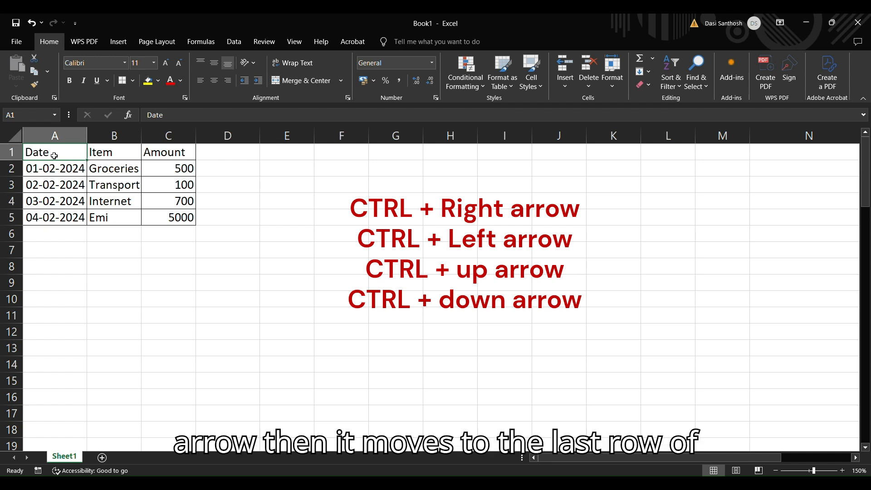
{"action": "key", "text": "ctrl+Down"}
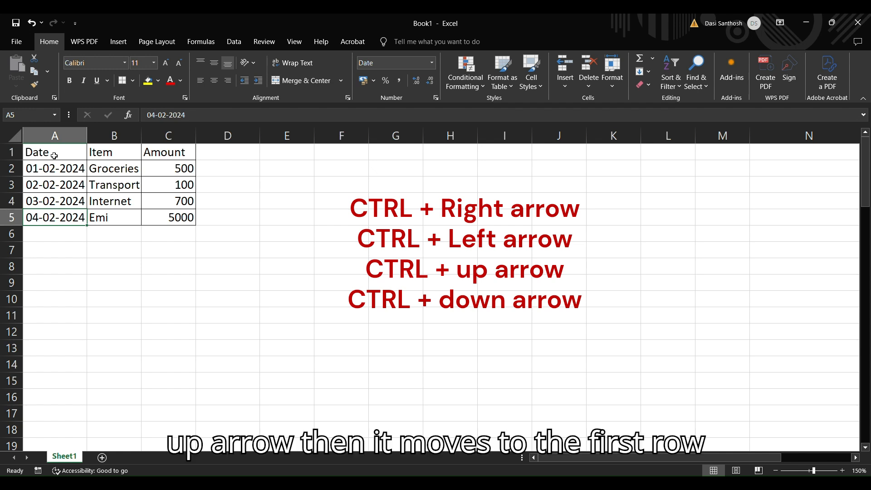
{"action": "key", "text": "ctrl+Up"}
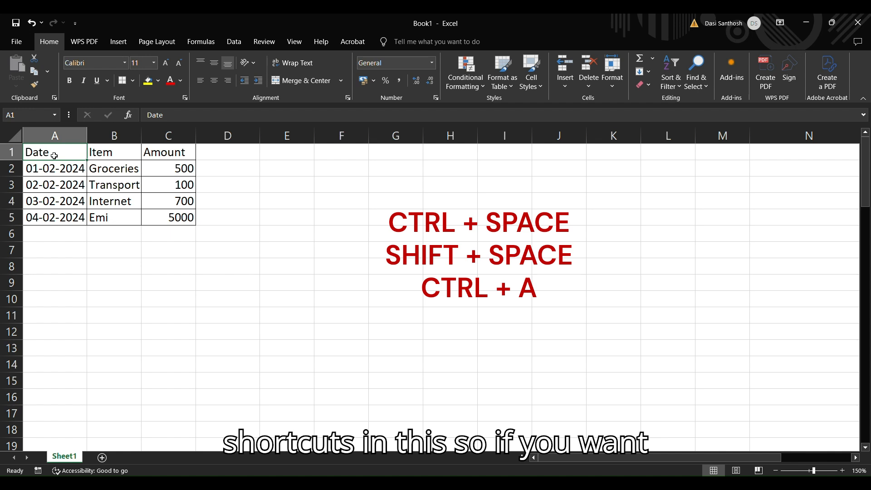
- Copy the entire Date column A and paste it into column D
{"action": "left_click", "coordinate": [57, 189]}
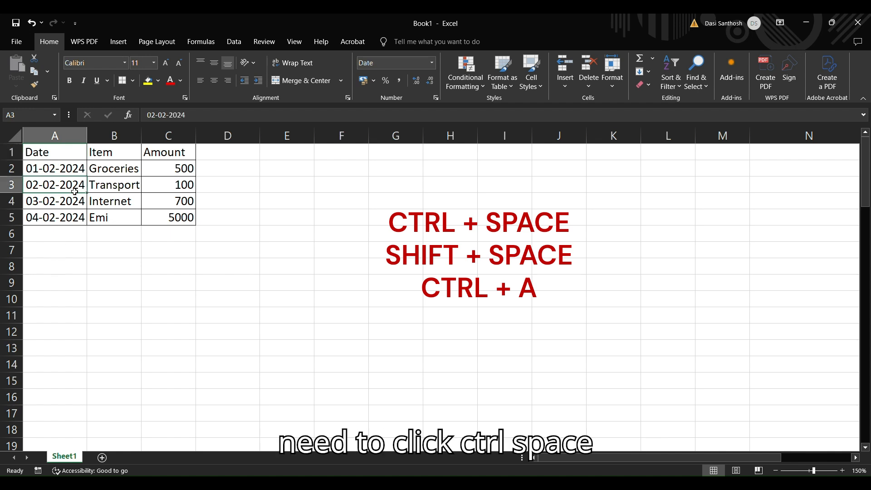
{"action": "key", "text": "ctrl+space"}
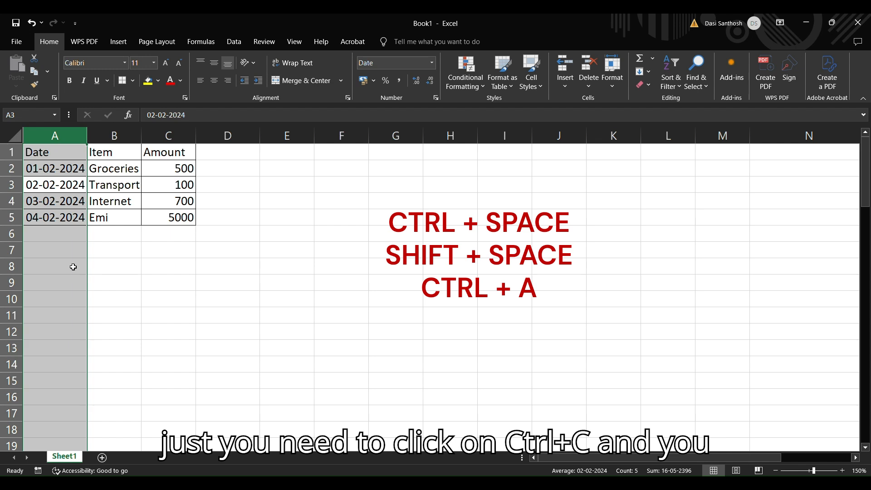
{"action": "key", "text": "ctrl+c"}
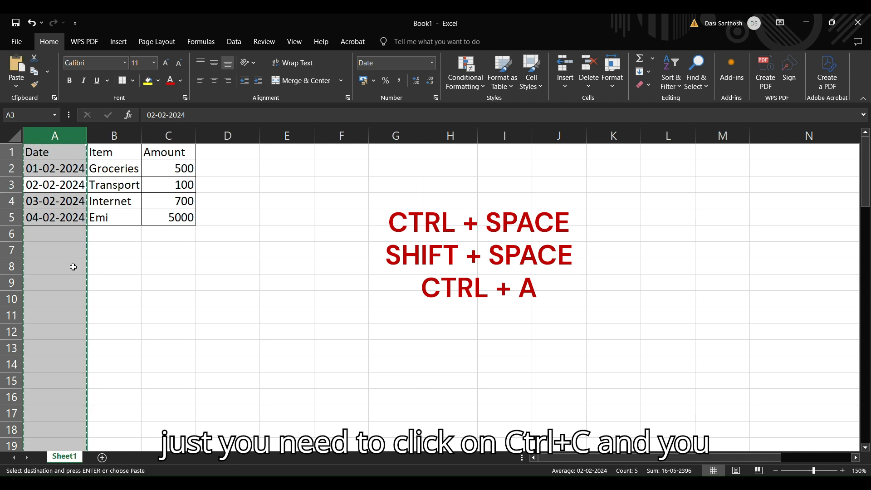
{"action": "left_click", "coordinate": [249, 157]}
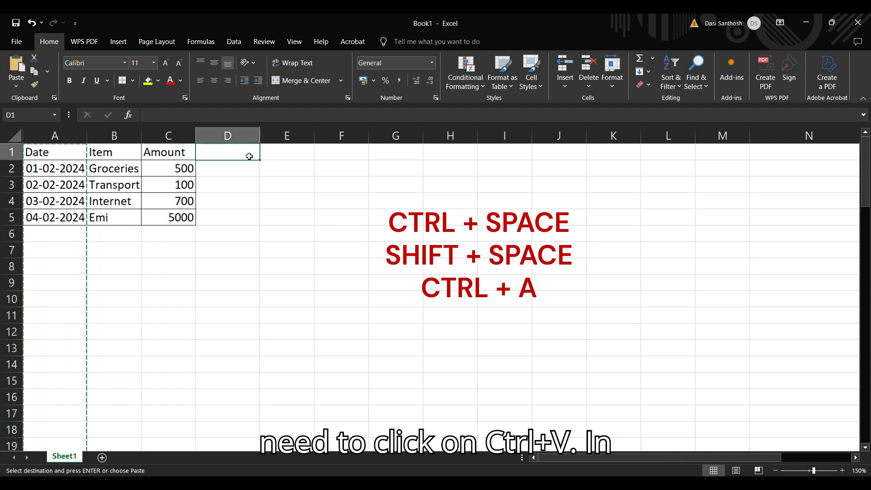
{"action": "key", "text": "ctrl+v"}
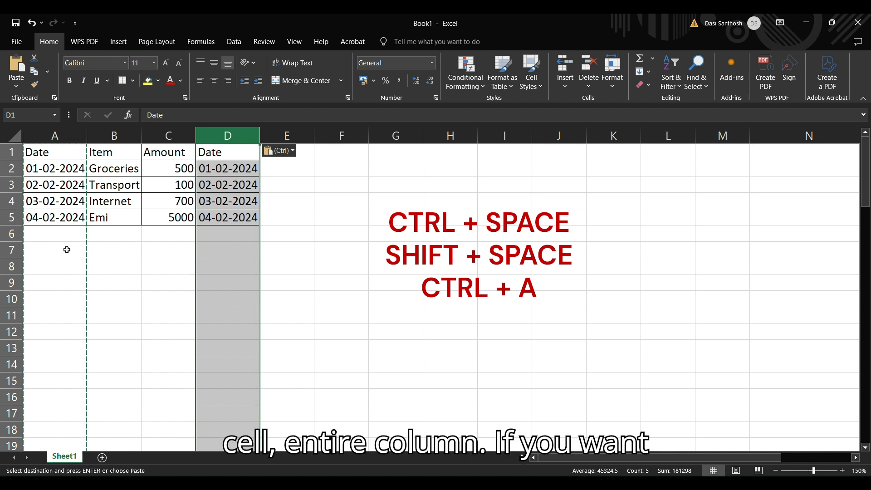
{"action": "double_click", "coordinate": [138, 272]}
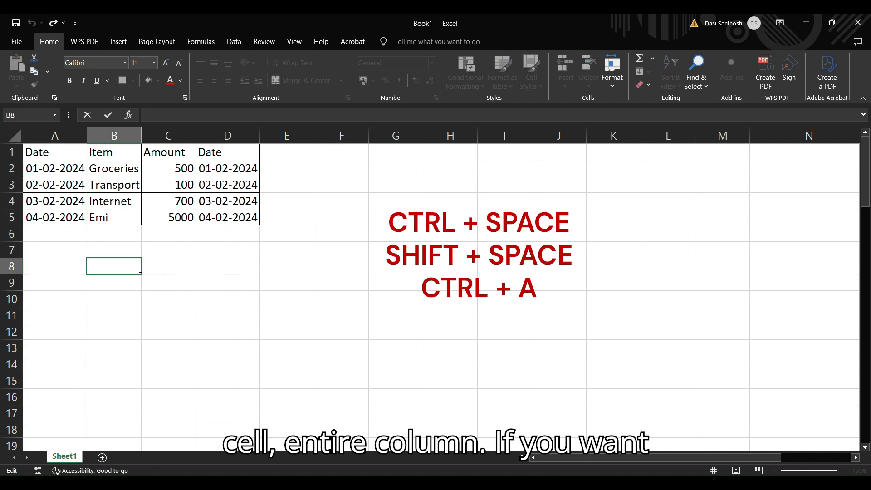
- Copy the entire row 2 and paste it into row 6, below the table's last entry
{"action": "left_click", "coordinate": [54, 171]}
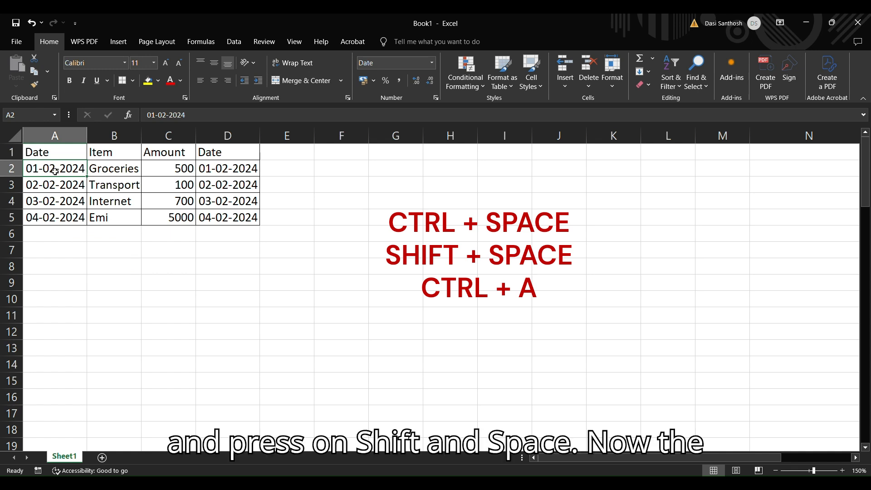
{"action": "key", "text": "shift+space"}
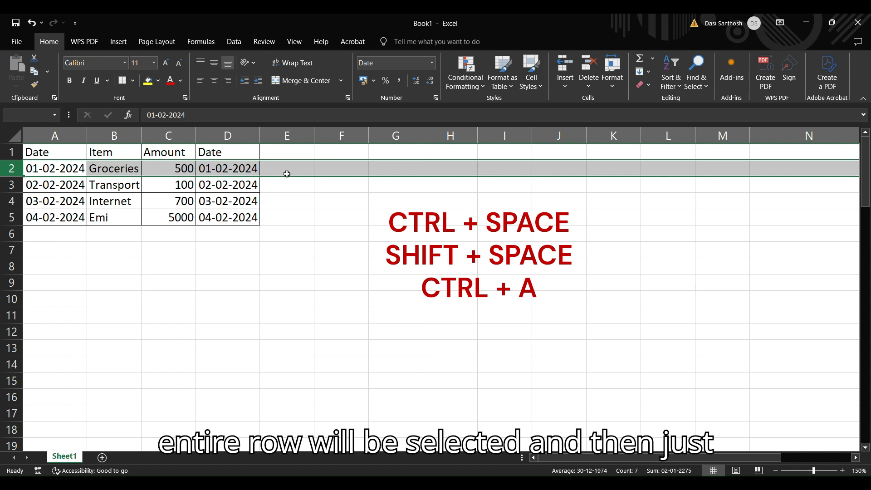
{"action": "key", "text": "ctrl+c"}
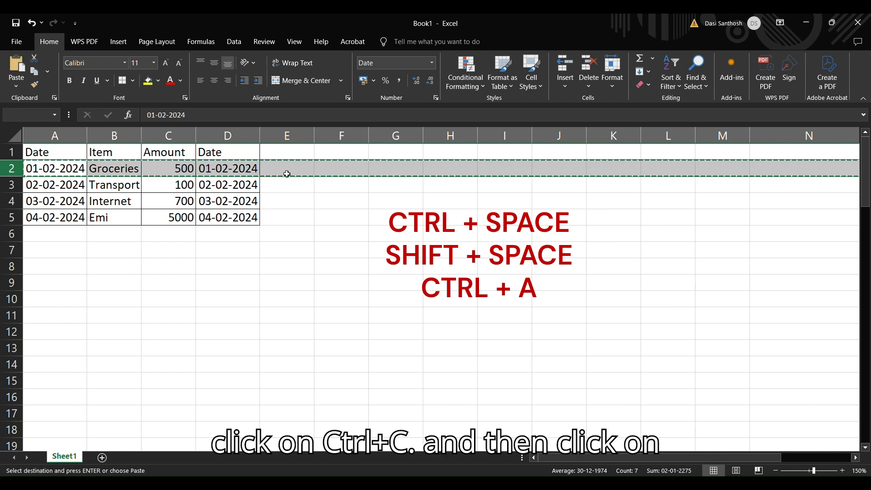
{"action": "left_click", "coordinate": [70, 237]}
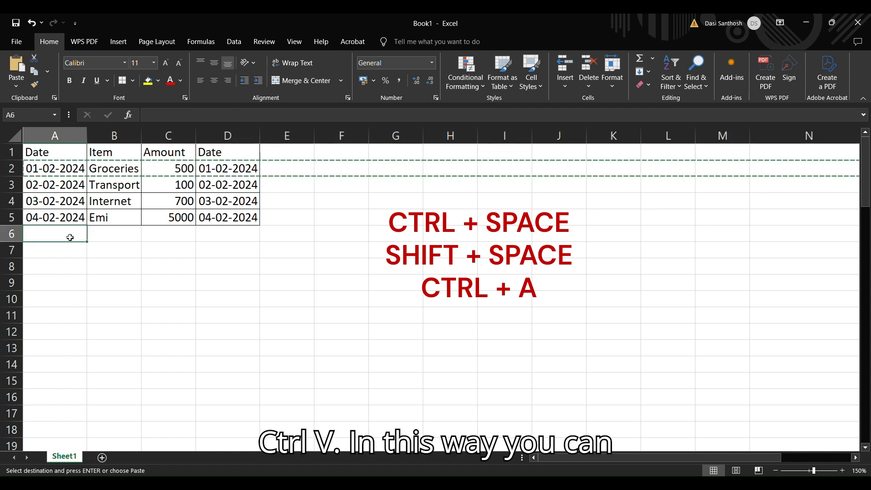
{"action": "key", "text": "ctrl+v"}
{"action": "left_click", "coordinate": [155, 294]}
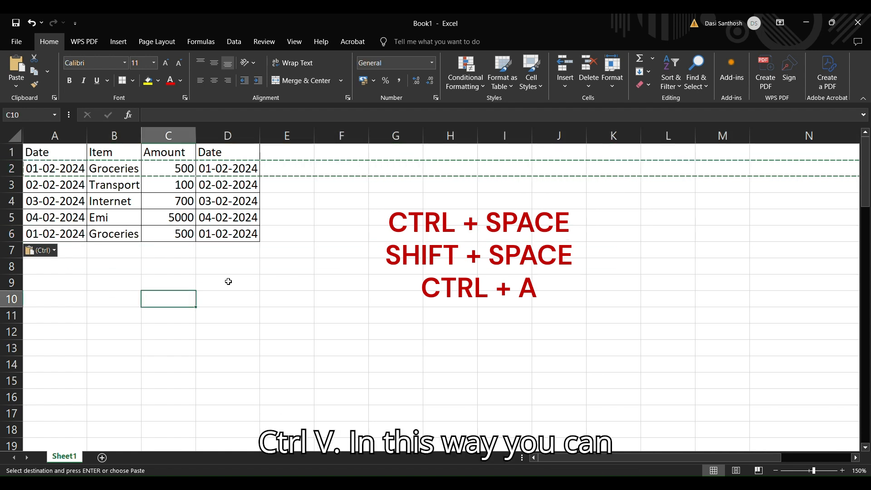
{"action": "left_click", "coordinate": [254, 264]}
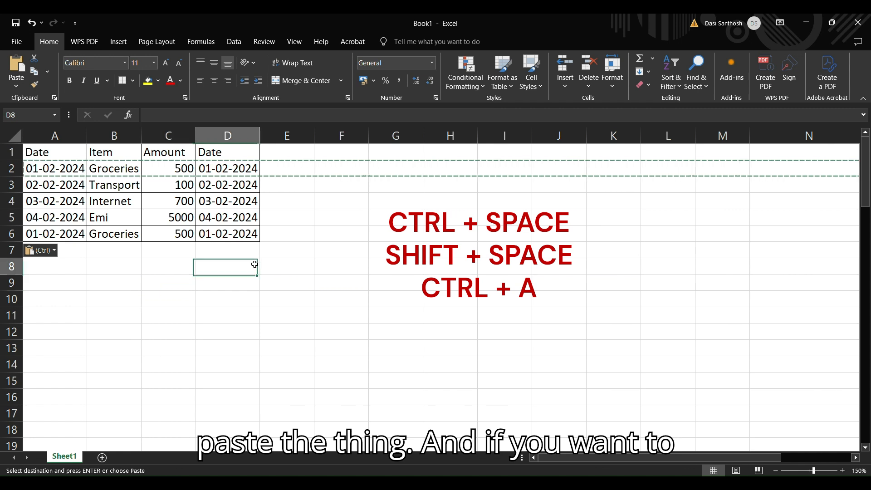
- Copy the whole table A1:D6, paste it at H9, and widen the pasted columns so the dates show in full
{"action": "double_click", "coordinate": [57, 153]}
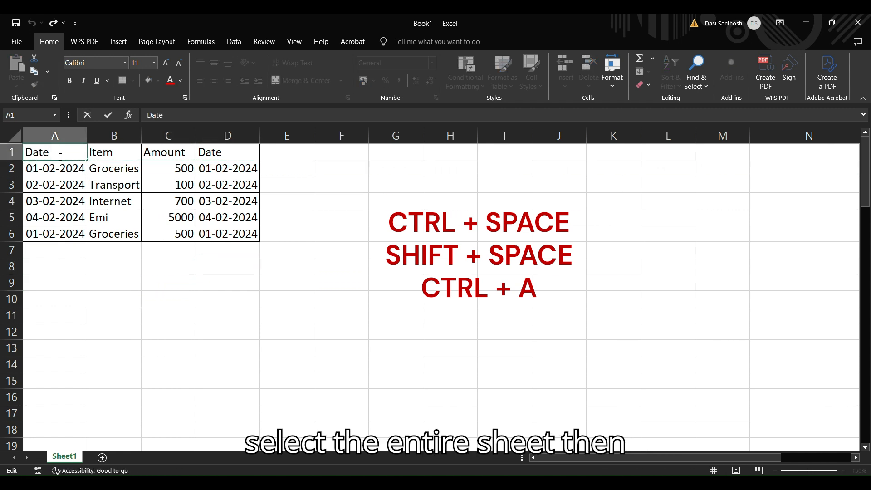
{"action": "left_click", "coordinate": [63, 172]}
{"action": "left_click", "coordinate": [65, 153]}
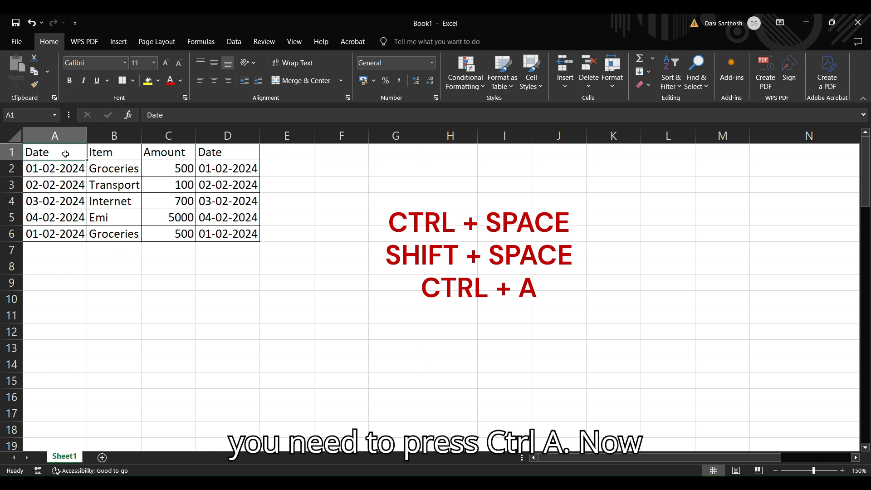
{"action": "key", "text": "ctrl+a"}
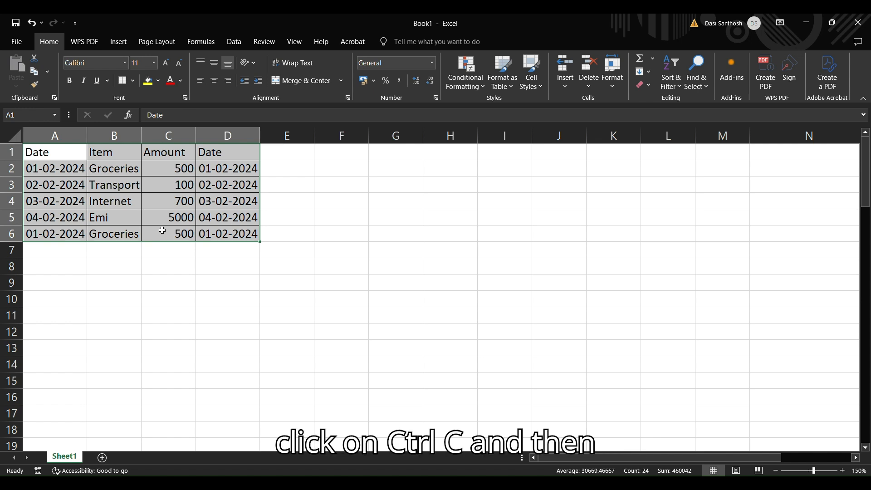
{"action": "key", "text": "ctrl+c"}
{"action": "left_click", "coordinate": [432, 291]}
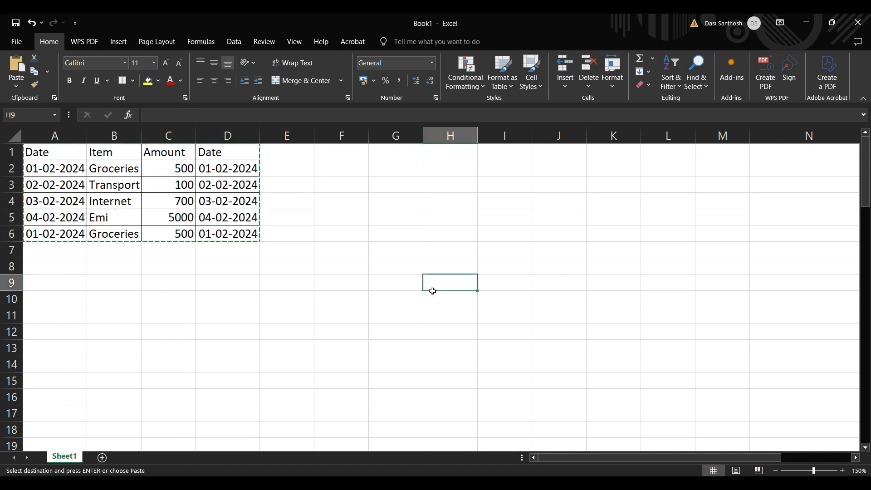
{"action": "key", "text": "ctrl+v"}
{"action": "left_click", "coordinate": [258, 338]}
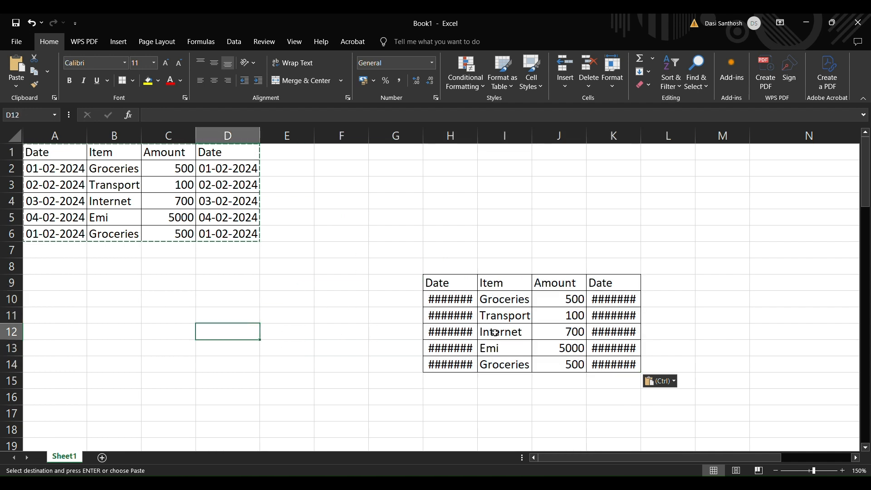
{"action": "left_click", "coordinate": [462, 300]}
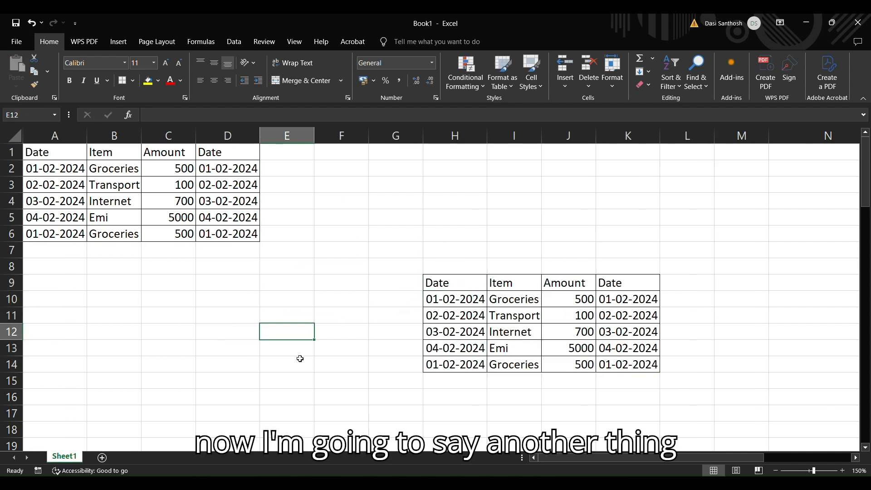
- Change the item in B2 to "Groceries,oranges"
{"action": "left_click", "coordinate": [120, 170]}
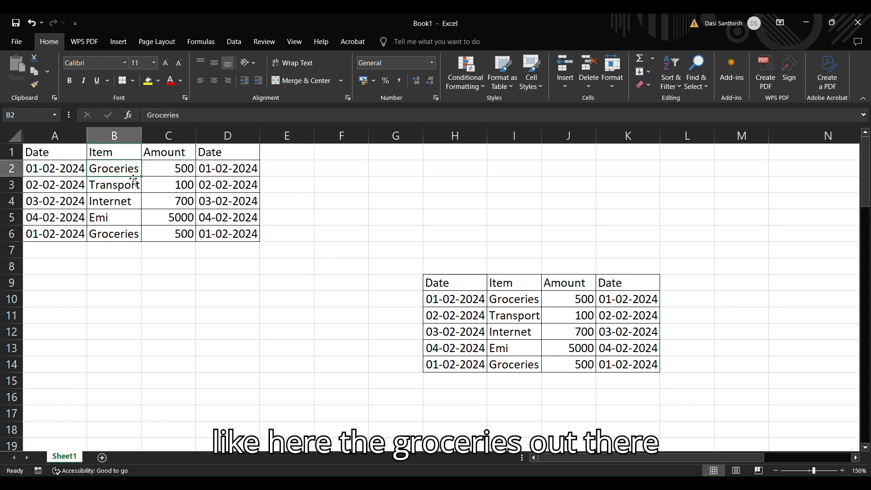
{"action": "double_click", "coordinate": [129, 170]}
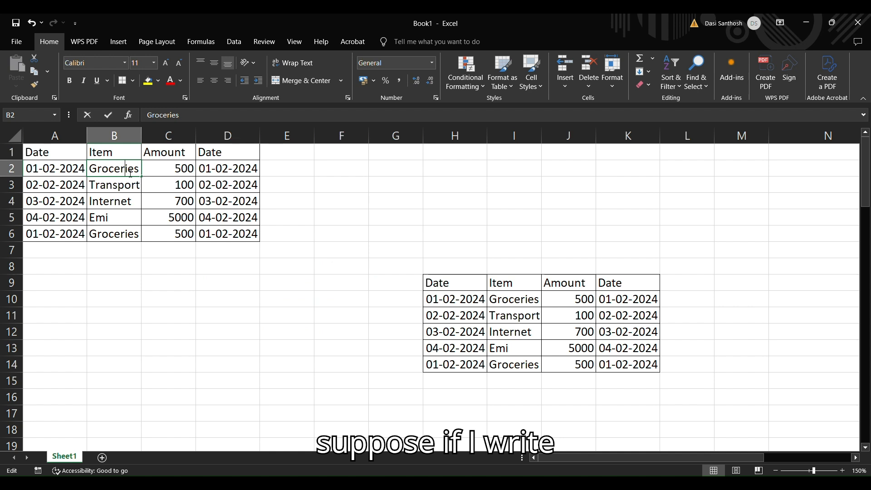
{"action": "left_click", "coordinate": [135, 174]}
{"action": "left_click", "coordinate": [143, 175]}
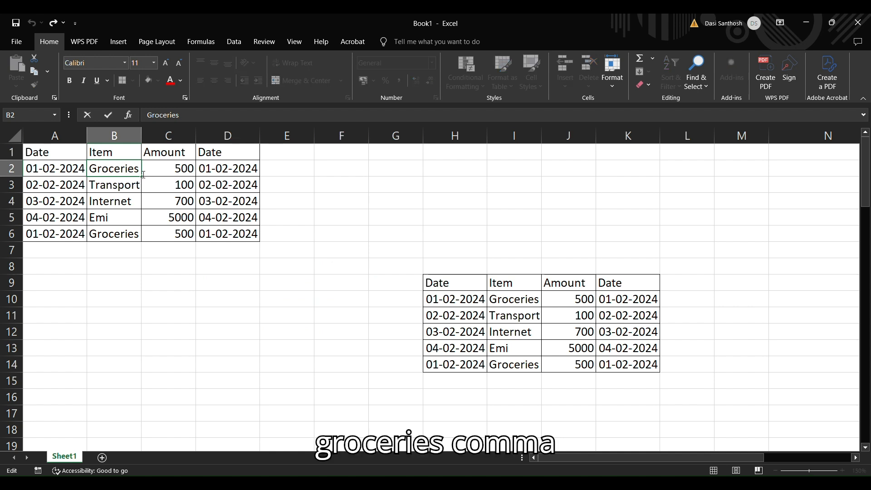
{"action": "type", "text": ","}
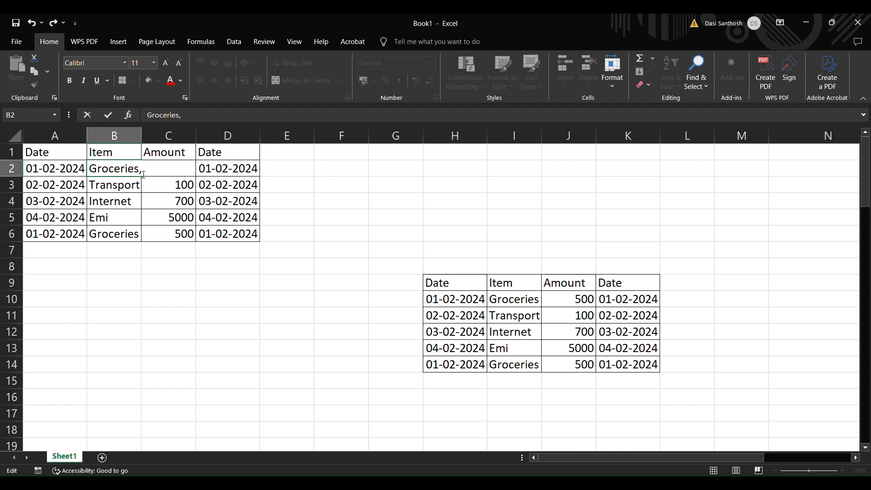
{"action": "type", "text": "orang"}
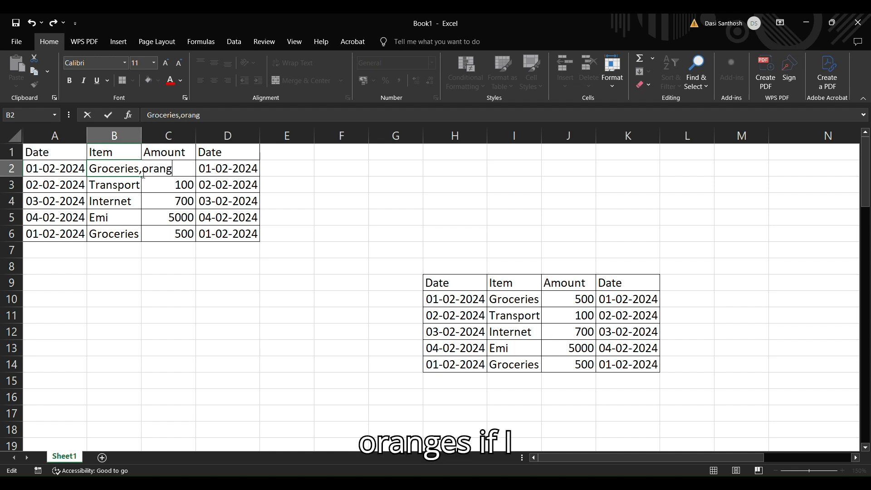
{"action": "type", "text": "es"}
{"action": "left_click", "coordinate": [188, 300]}
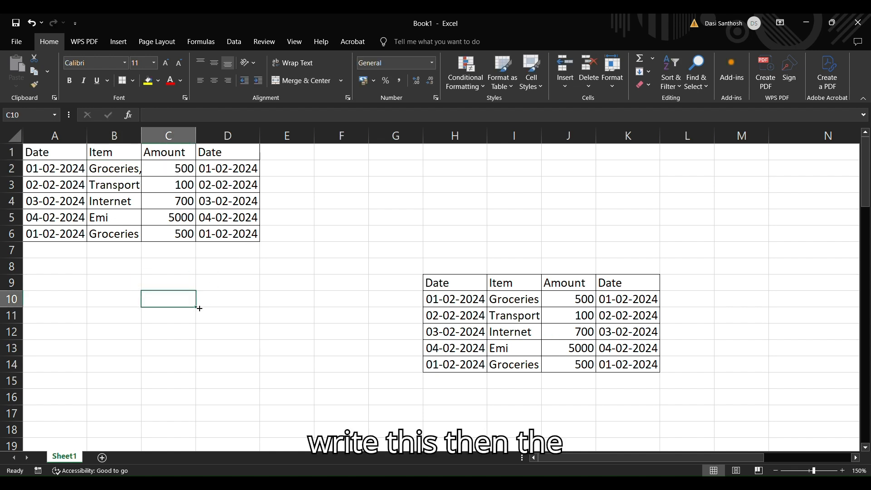
- Apply Wrap Text to cell B2 so its full entry fits within the column
{"action": "double_click", "coordinate": [130, 171]}
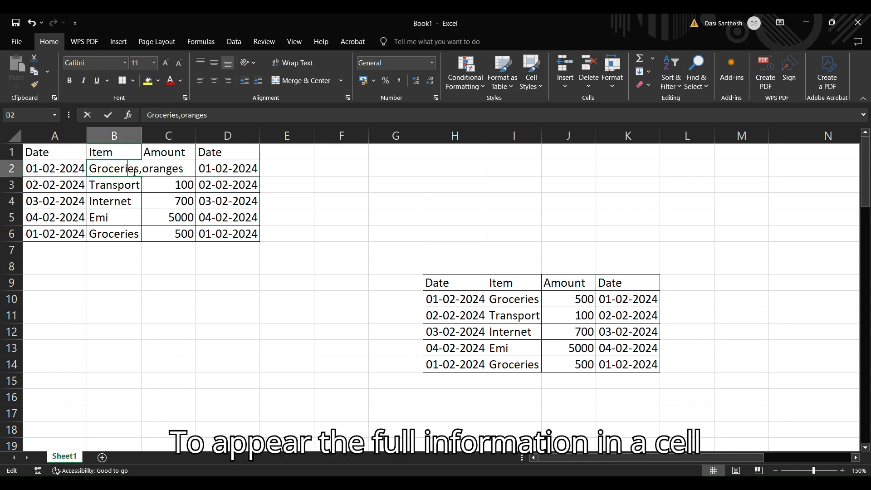
{"action": "left_click", "coordinate": [172, 286]}
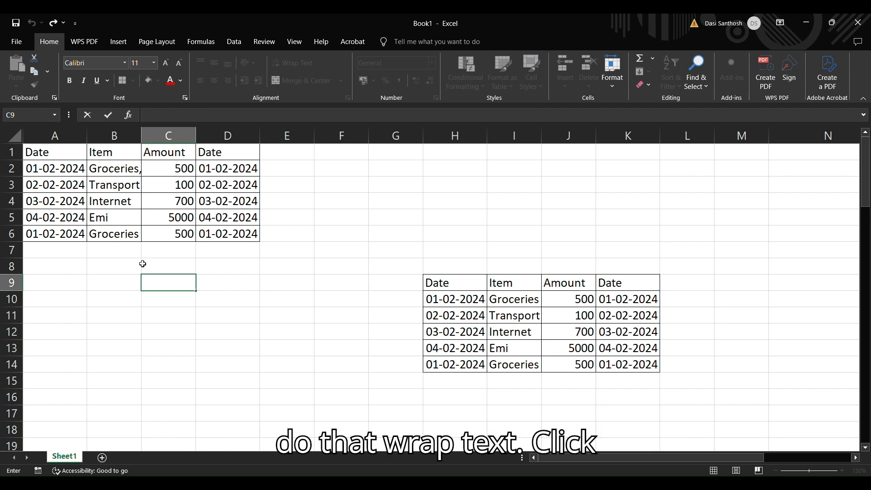
{"action": "left_click", "coordinate": [116, 171]}
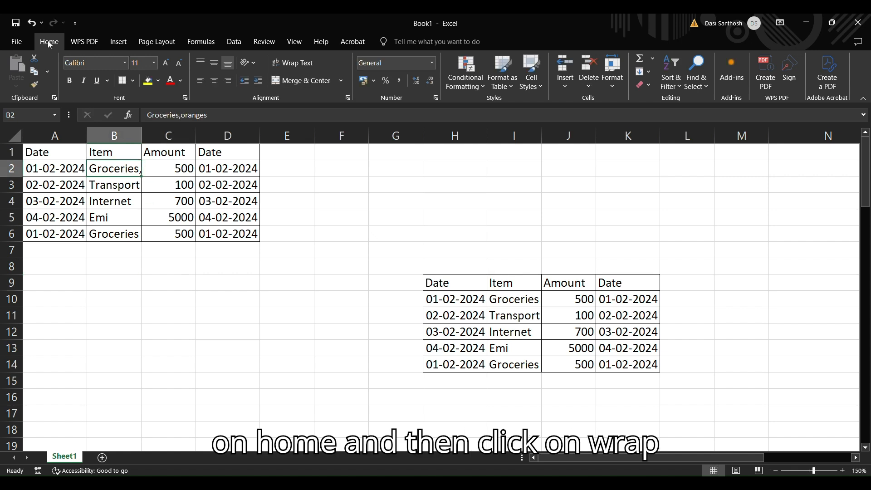
{"action": "left_click", "coordinate": [299, 65]}
{"action": "left_click", "coordinate": [299, 66]}
{"action": "left_click", "coordinate": [298, 68]}
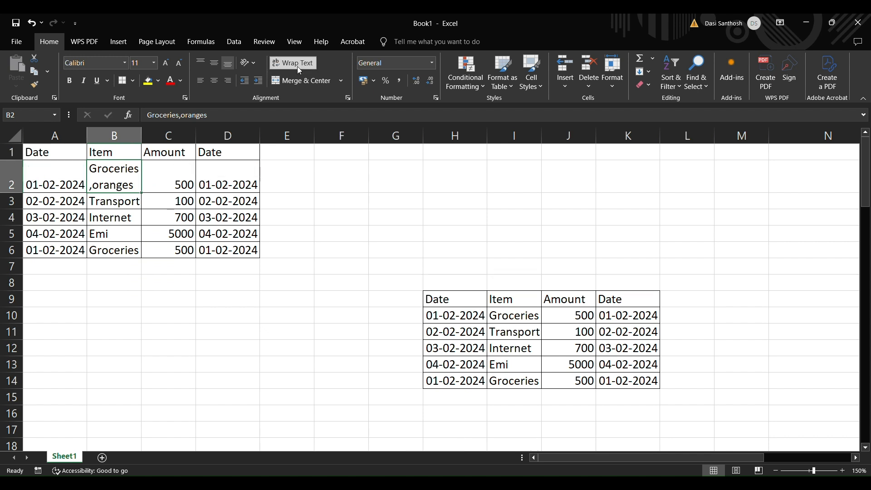
- Select the entire Item column B and apply Wrap Text to all of its cells
{"action": "double_click", "coordinate": [168, 331]}
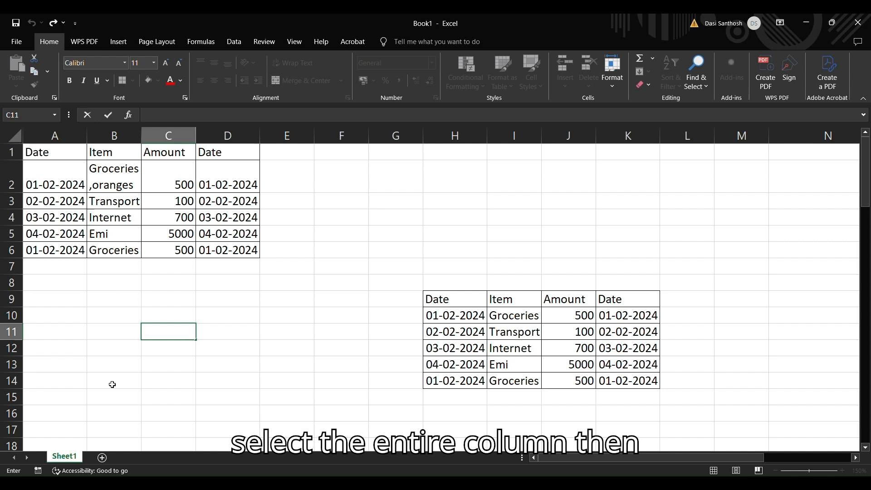
{"action": "left_click", "coordinate": [118, 284]}
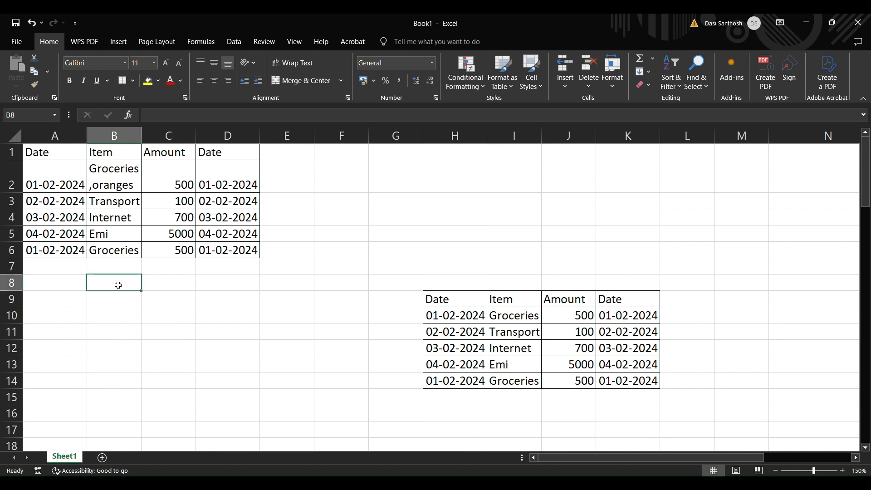
{"action": "key", "text": "ctrl+space"}
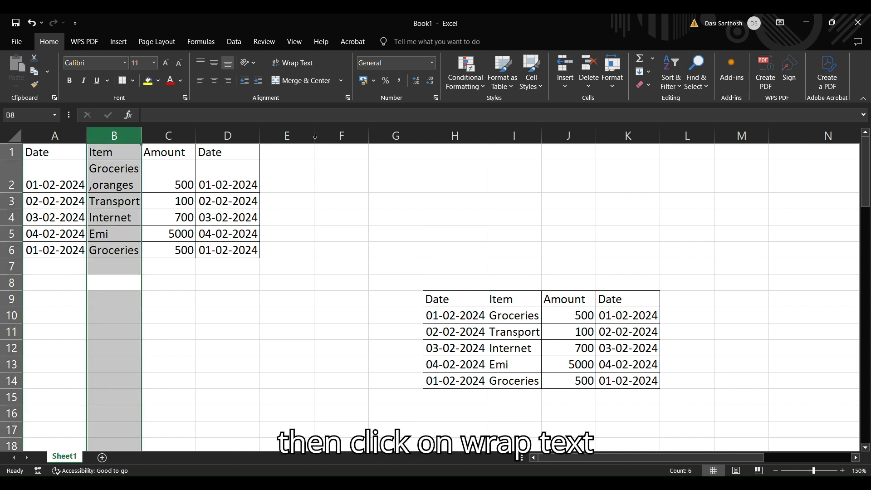
{"action": "left_click", "coordinate": [308, 65]}
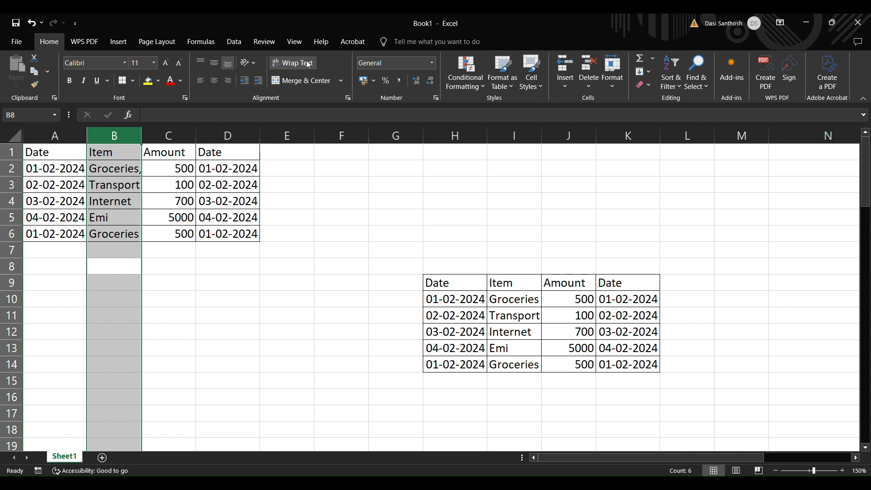
{"action": "left_click", "coordinate": [308, 65]}
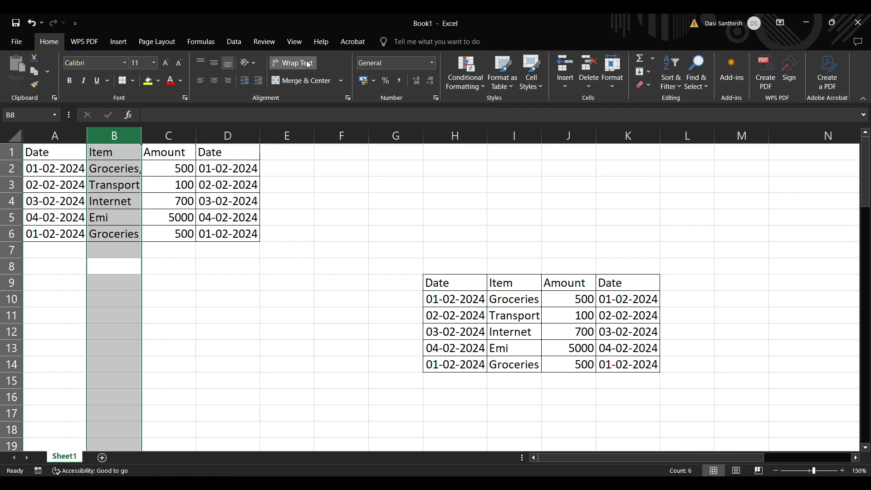
{"action": "left_click", "coordinate": [257, 304]}
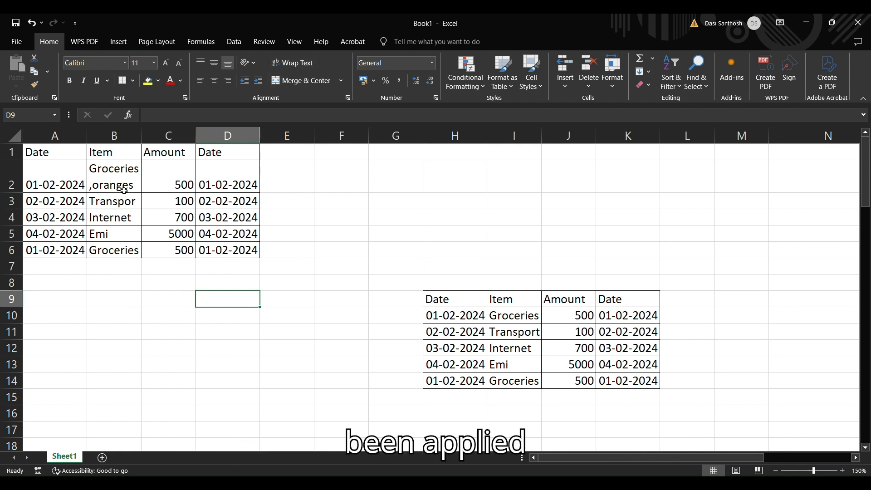
{"action": "key", "text": "ctrl+z"}
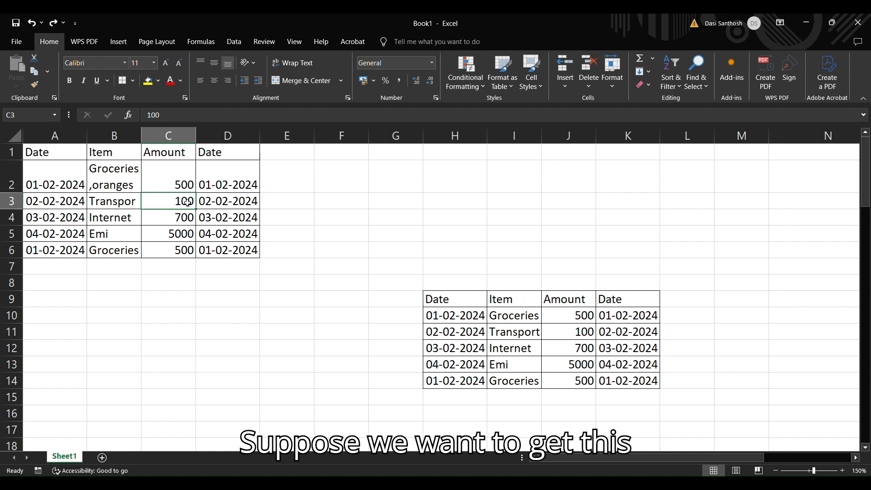
- Center the 100 in C3 with Merge & Center, and center the rest of the table in A1:D6
{"action": "left_click", "coordinate": [168, 277]}
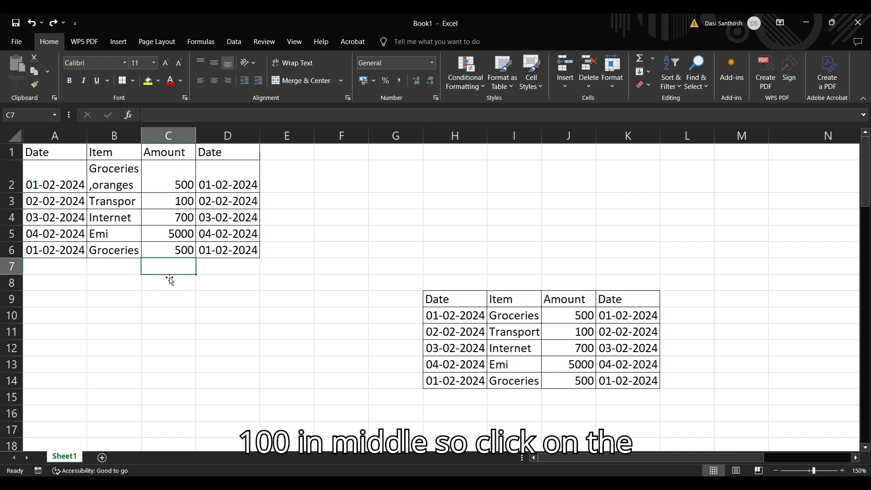
{"action": "left_click", "coordinate": [179, 203]}
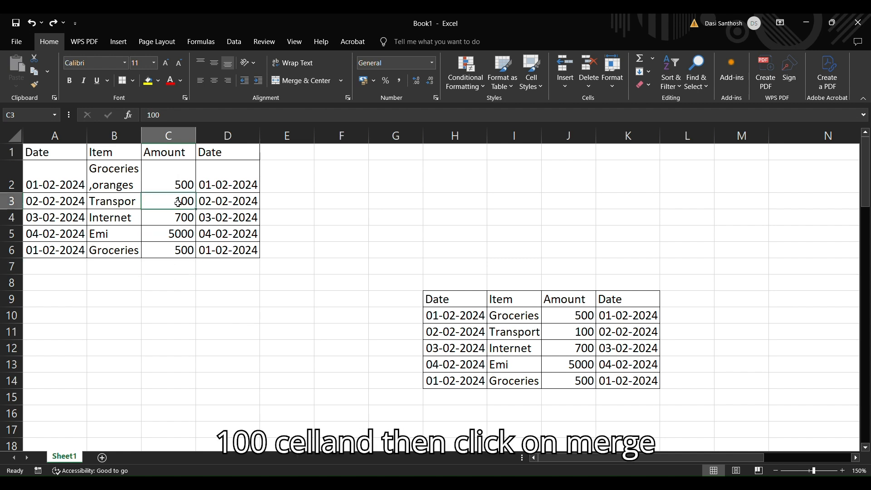
{"action": "left_click", "coordinate": [306, 81]}
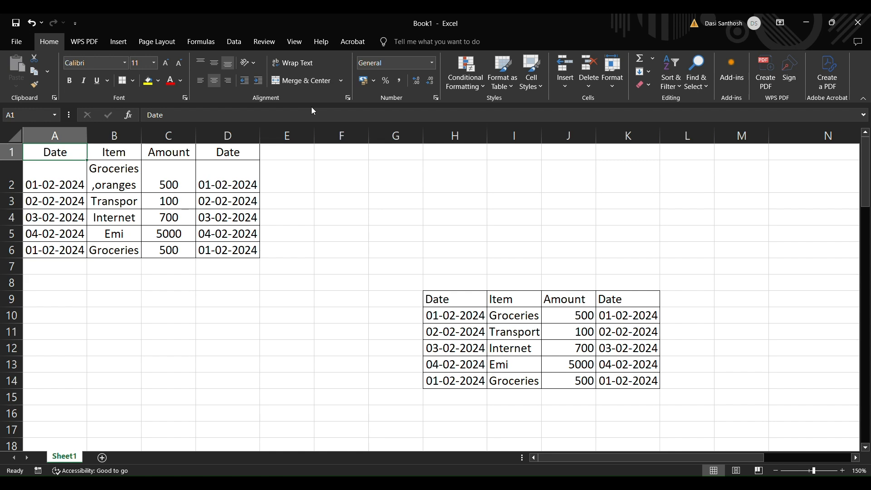
{"action": "left_click", "coordinate": [307, 153]}
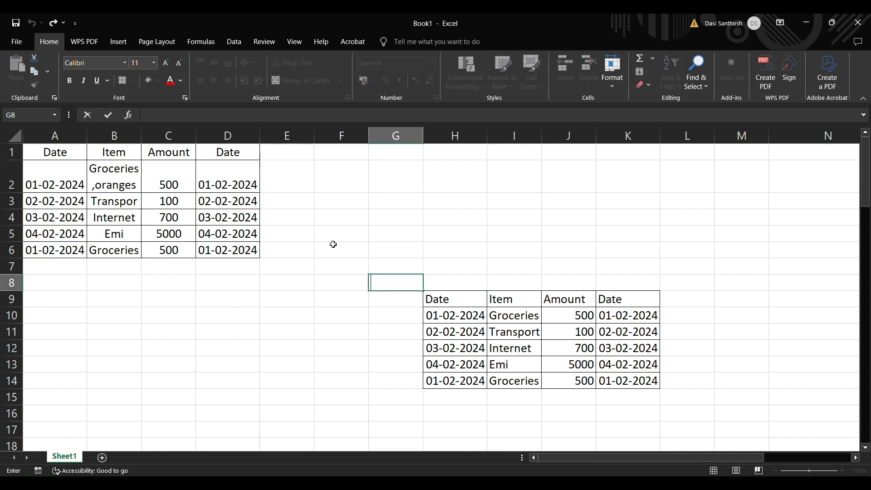
- Enter "january" in E2 and AutoFill the month names down to E17
{"action": "left_click", "coordinate": [298, 184]}
{"action": "type", "text": "ja"}
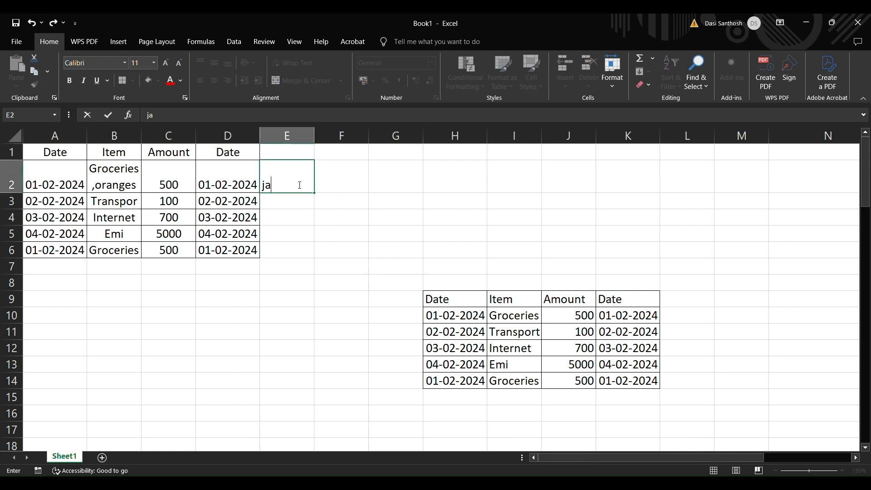
{"action": "type", "text": "nuary"}
{"action": "left_click_drag", "start_coordinate": [318, 195], "coordinate": [319, 440]}
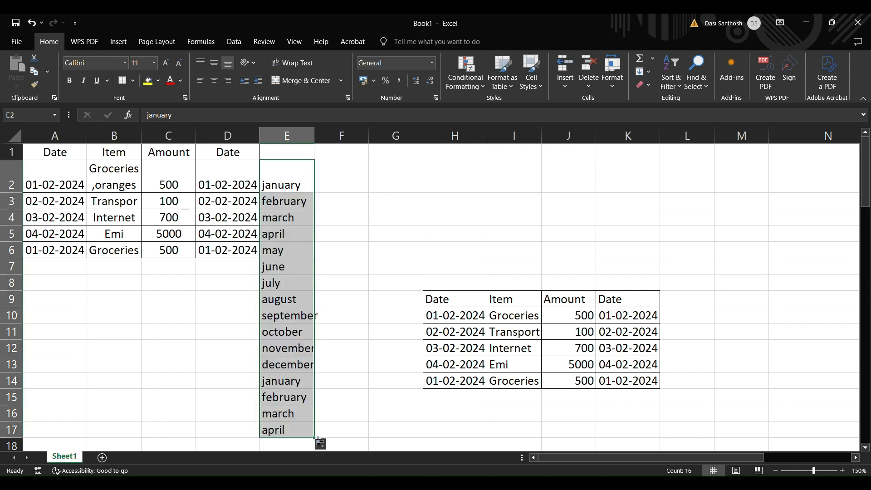
{"action": "left_click", "coordinate": [342, 233]}
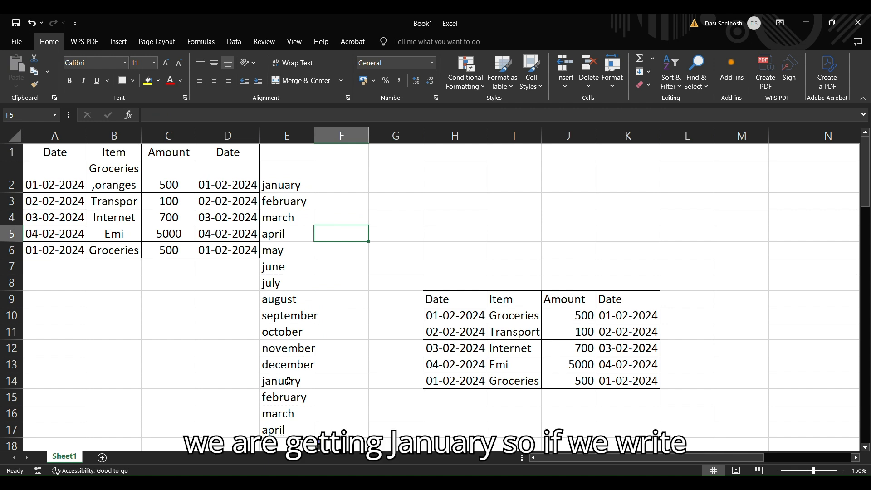
- Enter "jan" in F2 and AutoFill the abbreviated months down to F13
{"action": "left_click", "coordinate": [352, 188]}
{"action": "type", "text": "jan"}
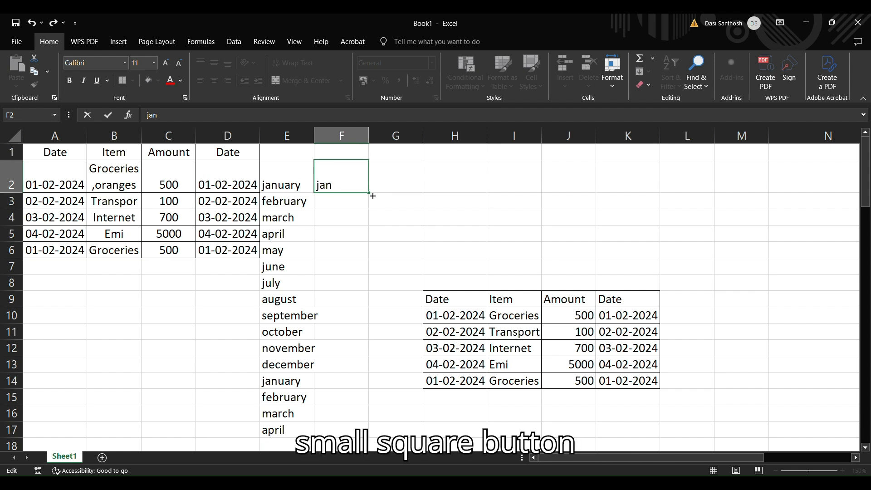
{"action": "left_click_drag", "start_coordinate": [372, 196], "coordinate": [374, 374]}
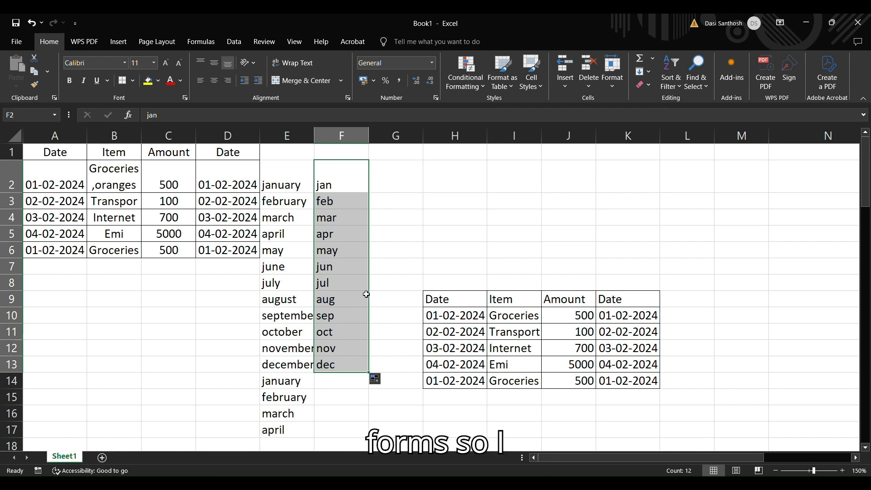
- Enter the misspelled month "janary" in G2 and AutoFill it down to G11
{"action": "left_click", "coordinate": [391, 186]}
{"action": "type", "text": "j"}
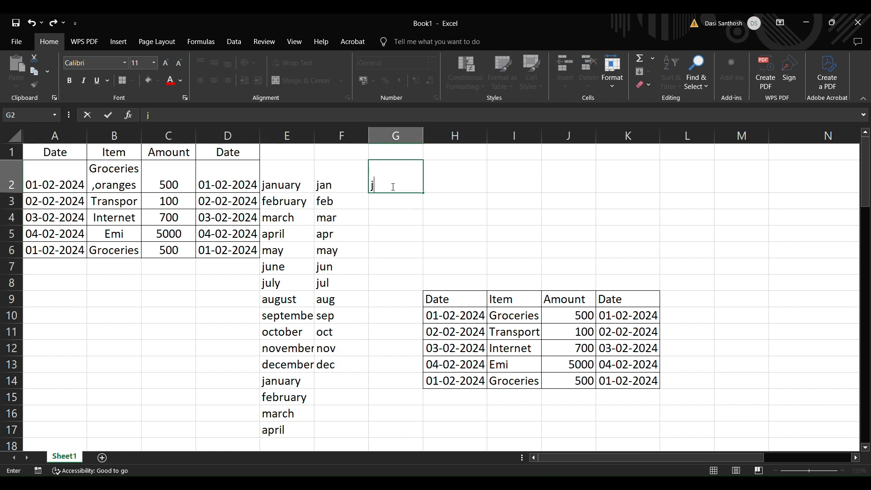
{"action": "type", "text": "anary"}
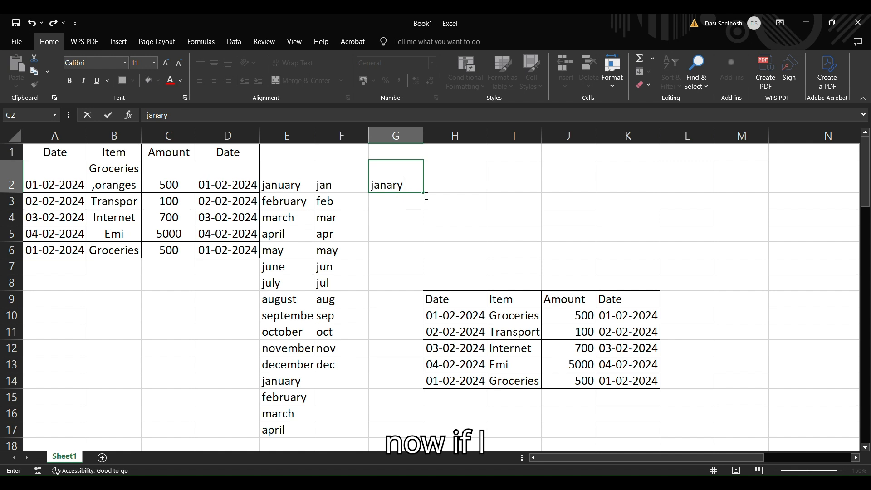
{"action": "left_click_drag", "start_coordinate": [426, 201], "coordinate": [426, 340]}
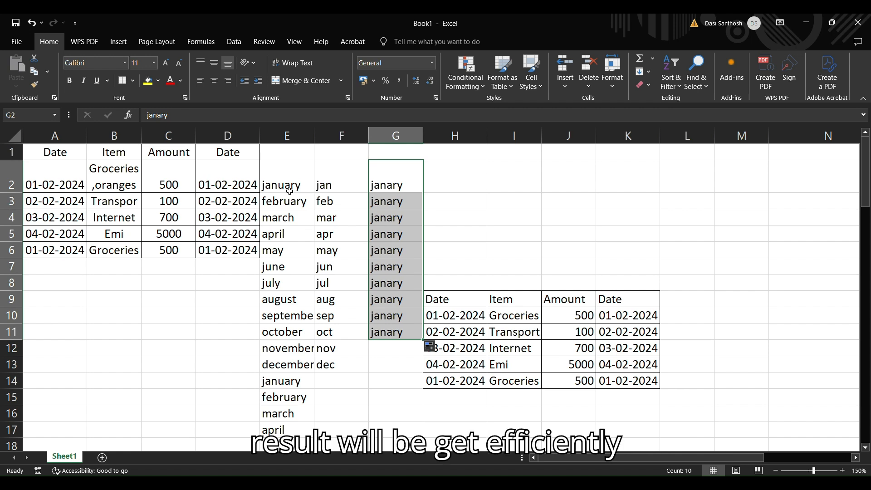
- Enter 1 in L3, AutoFill down to L17, and switch the fill to Fill Series for the numbers 1 to 15
{"action": "left_click", "coordinate": [701, 210]}
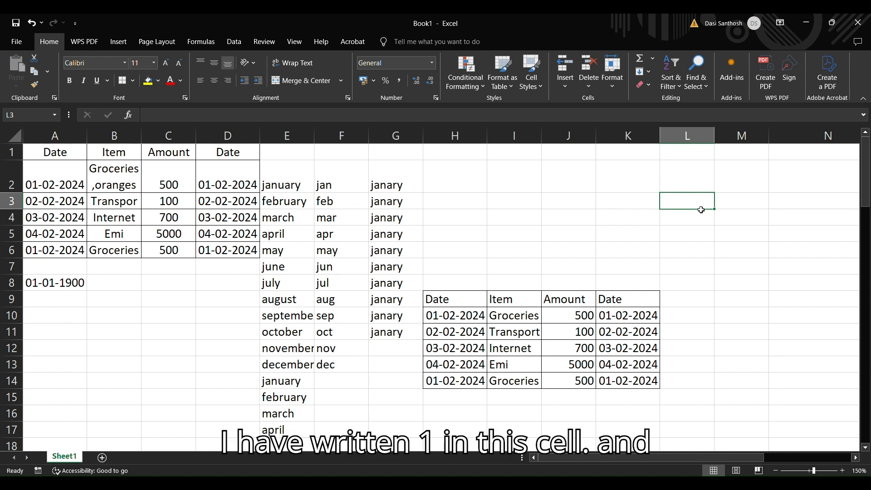
{"action": "type", "text": "1"}
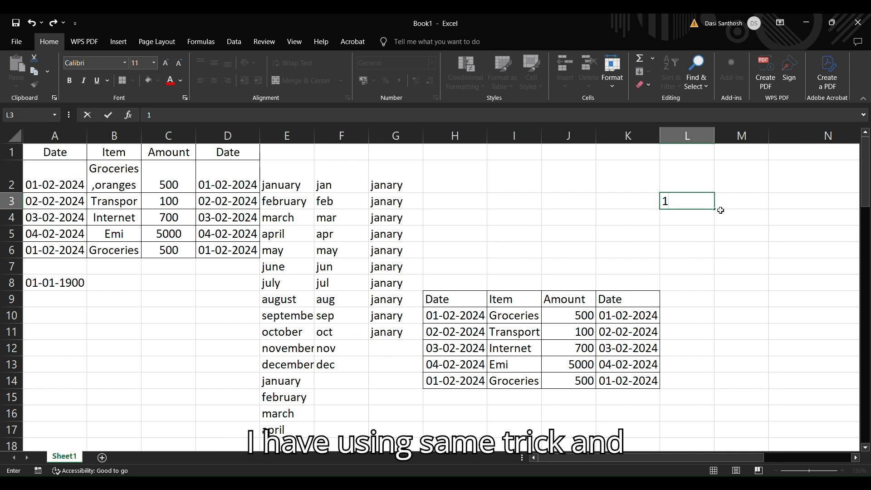
{"action": "left_click_drag", "start_coordinate": [718, 212], "coordinate": [715, 451]}
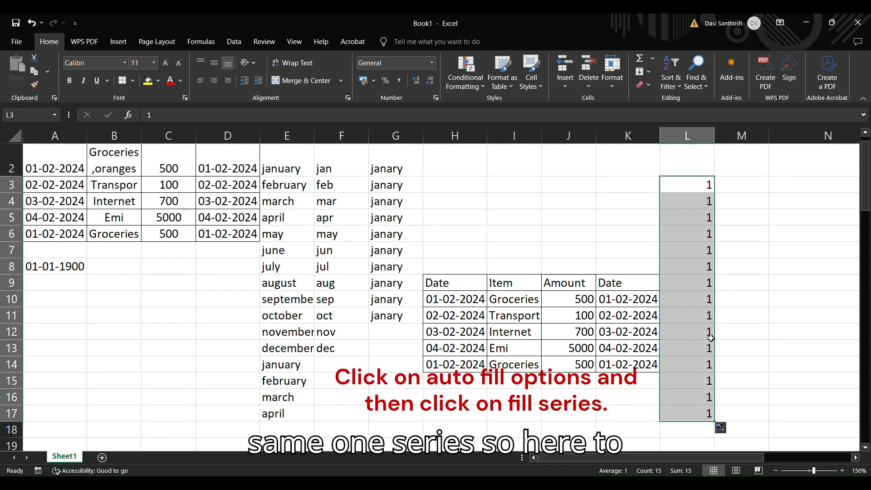
{"action": "scroll", "coordinate": [726, 345], "scroll_direction": "down", "scroll_amount": 1}
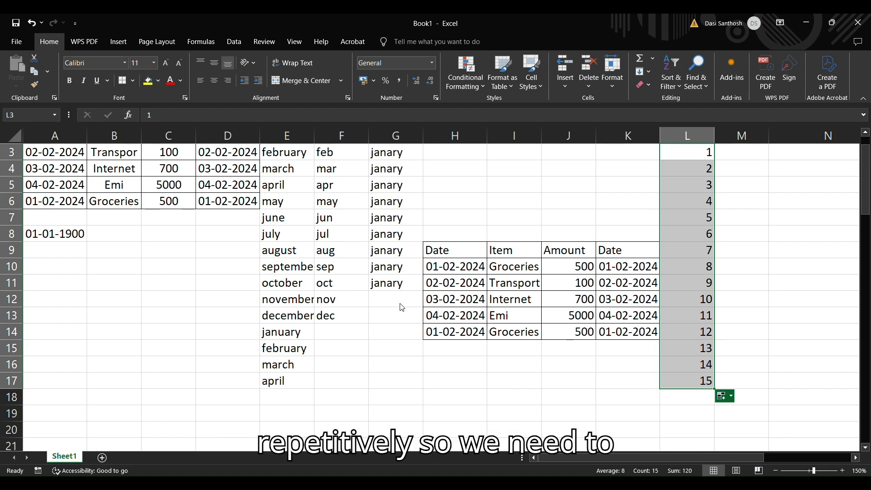
{"action": "scroll", "coordinate": [403, 305], "scroll_direction": "down", "scroll_amount": 1}
{"action": "scroll", "coordinate": [403, 307], "scroll_direction": "up", "scroll_amount": 1}
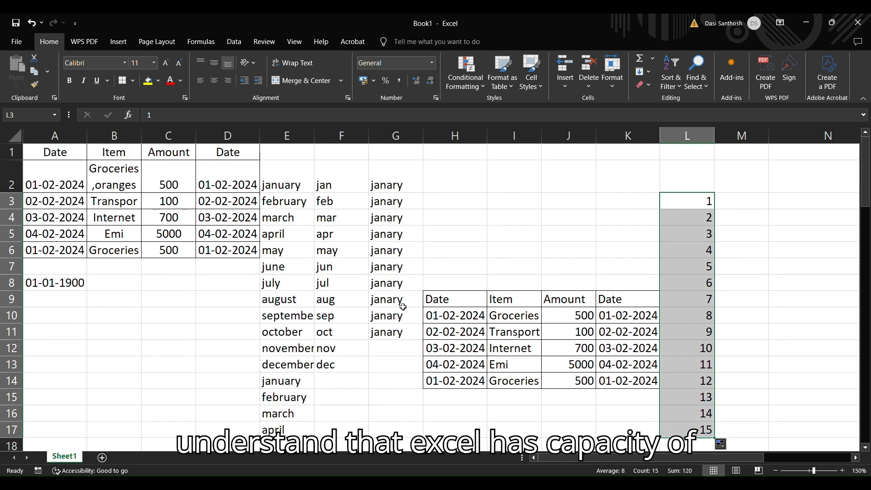